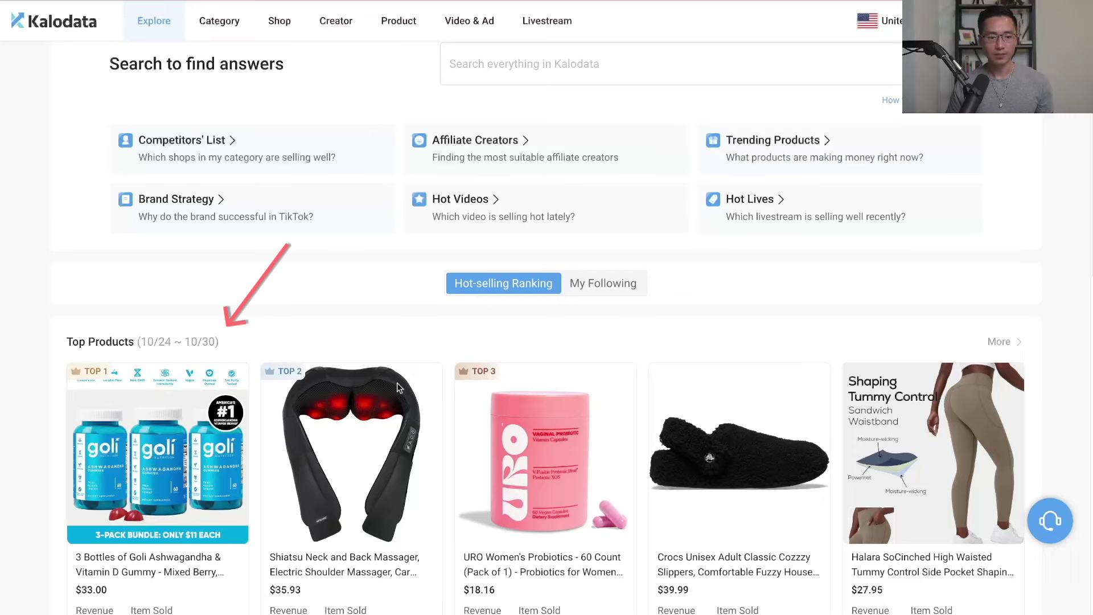
- Browse the Explore rankings, then switch to the Product ranking sorted by 30-day revenue
scroll(326, 391, "down", 8)
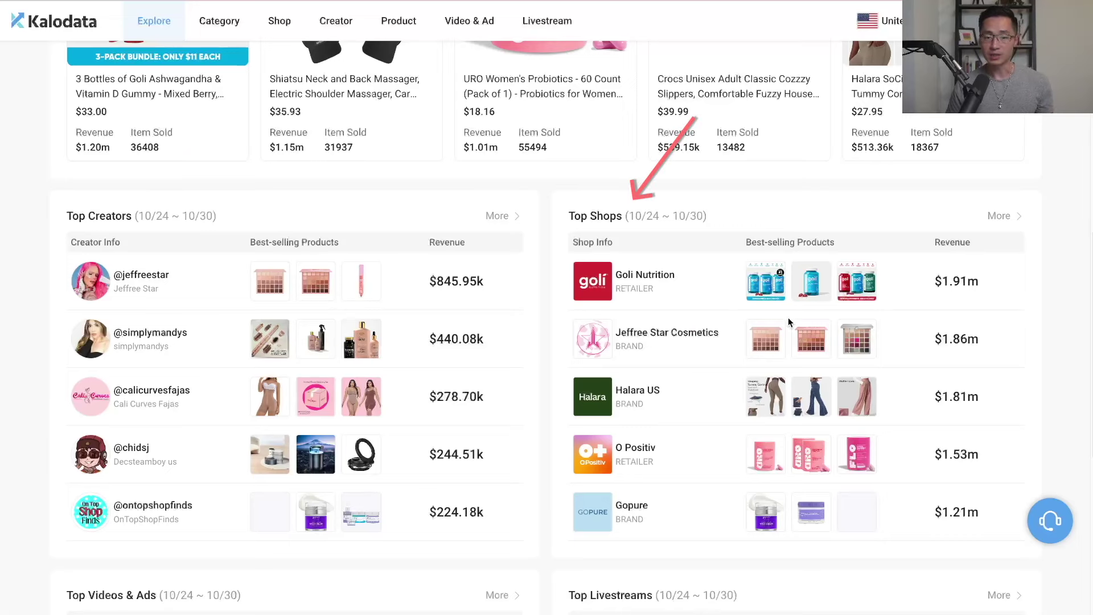
scroll(787, 323, "down", 6)
scroll(787, 322, "down", 2)
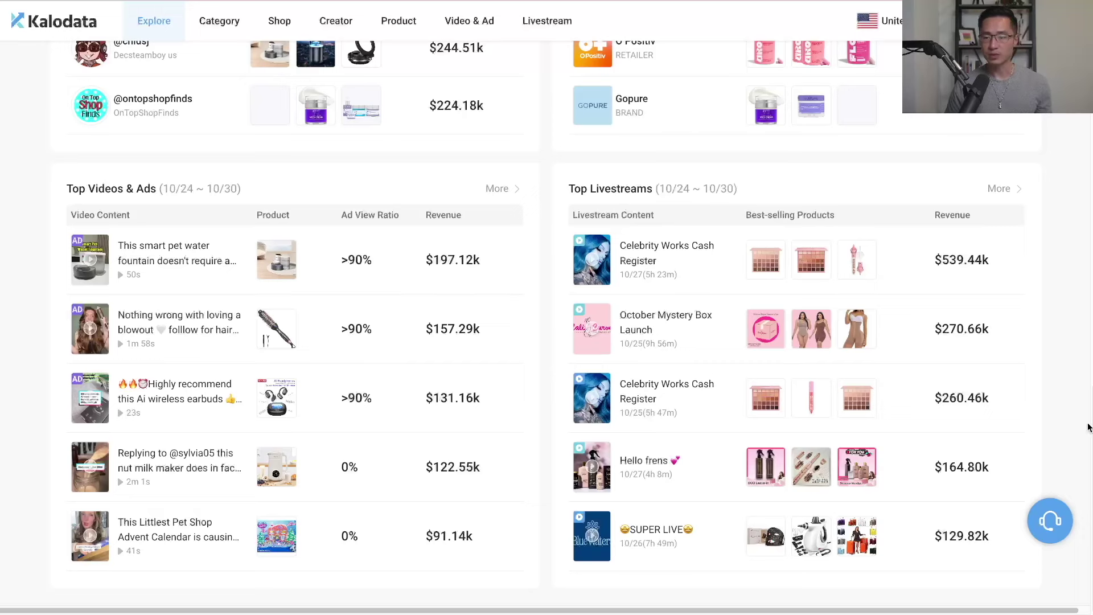
scroll(866, 214, "up", 10)
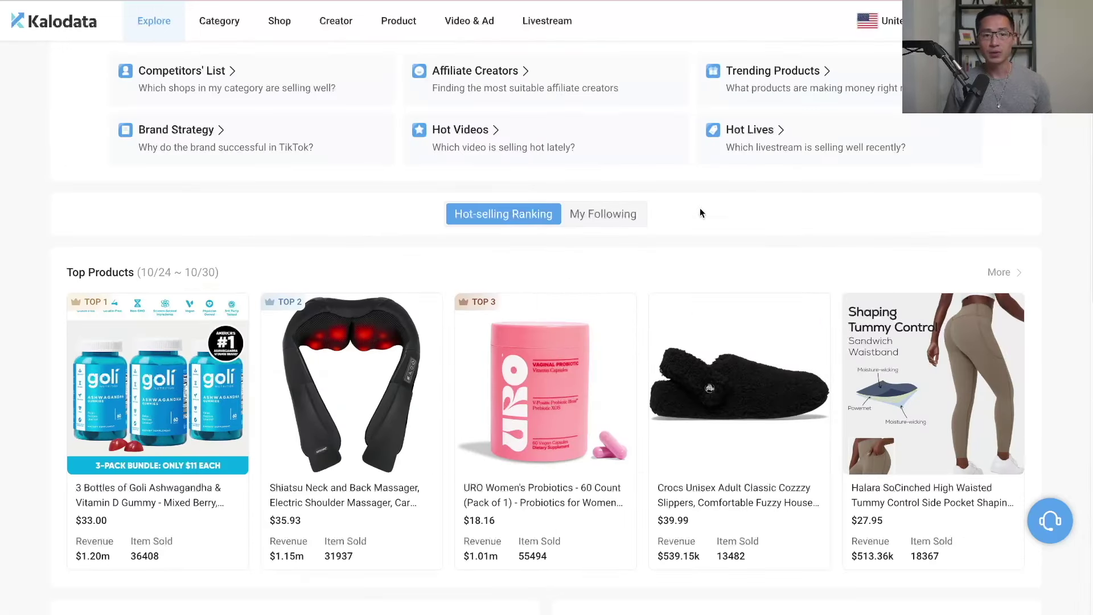
left_click(399, 28)
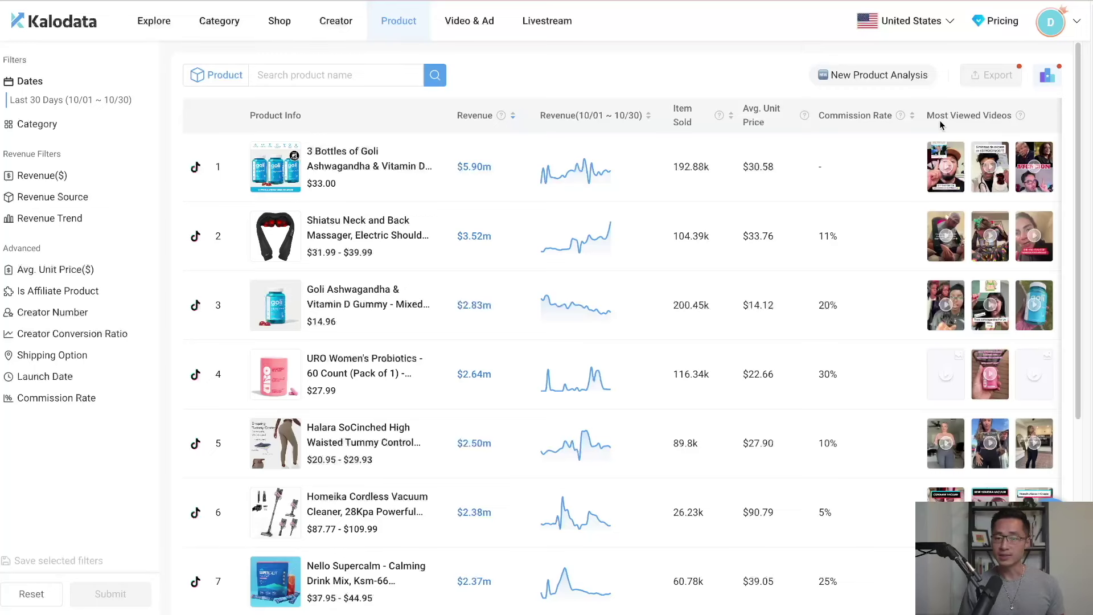
scroll(661, 445, "down", 3)
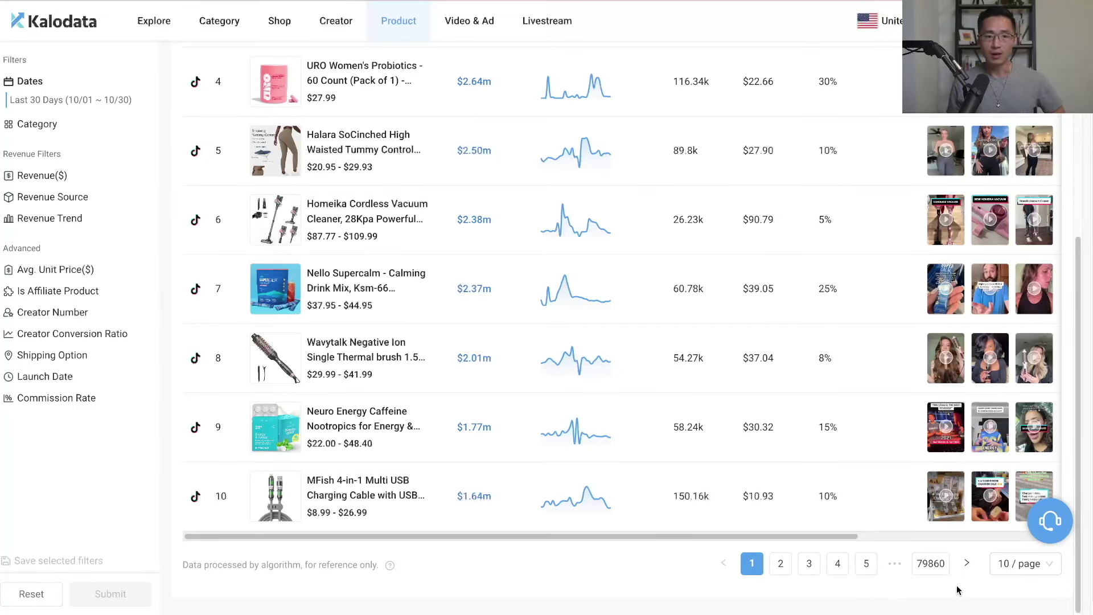
- Filter the product ranking to the Beauty & Personal Care category and submit it
left_click(73, 125)
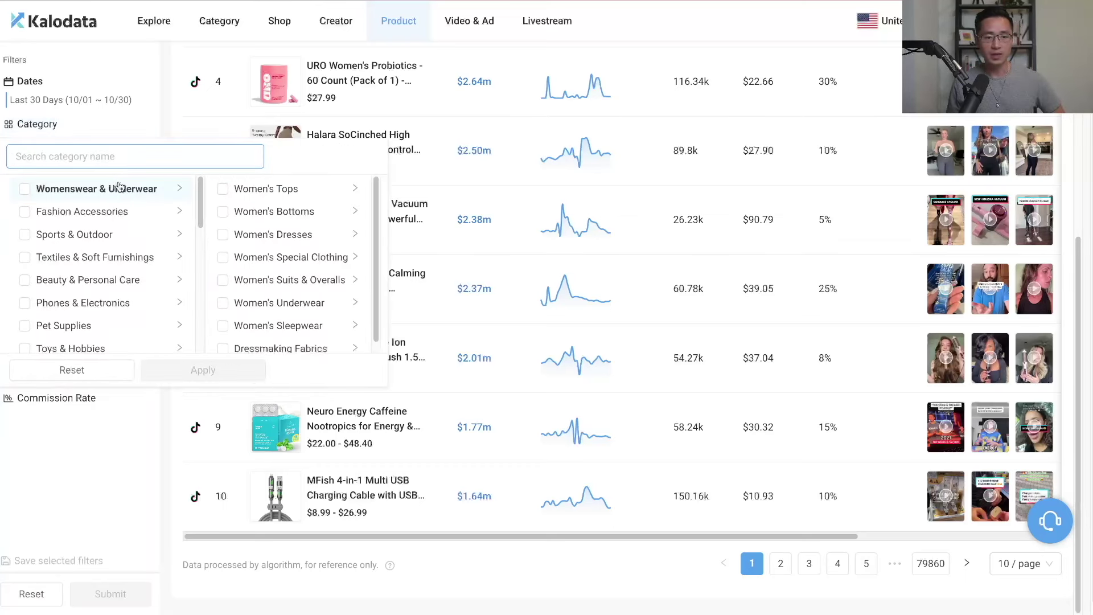
left_click(31, 282)
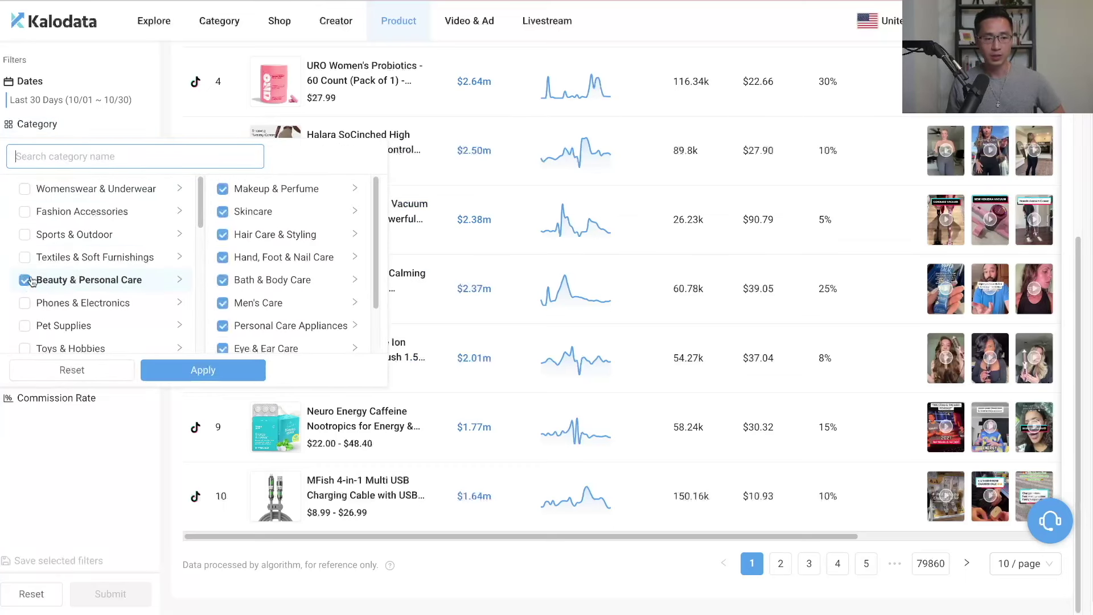
left_click(194, 370)
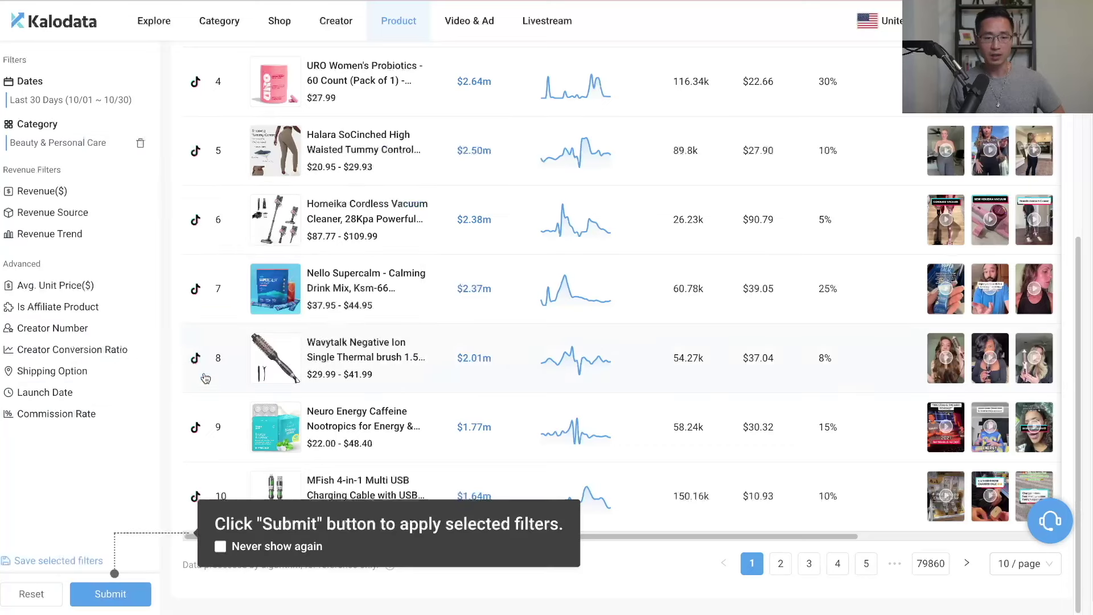
left_click(130, 592)
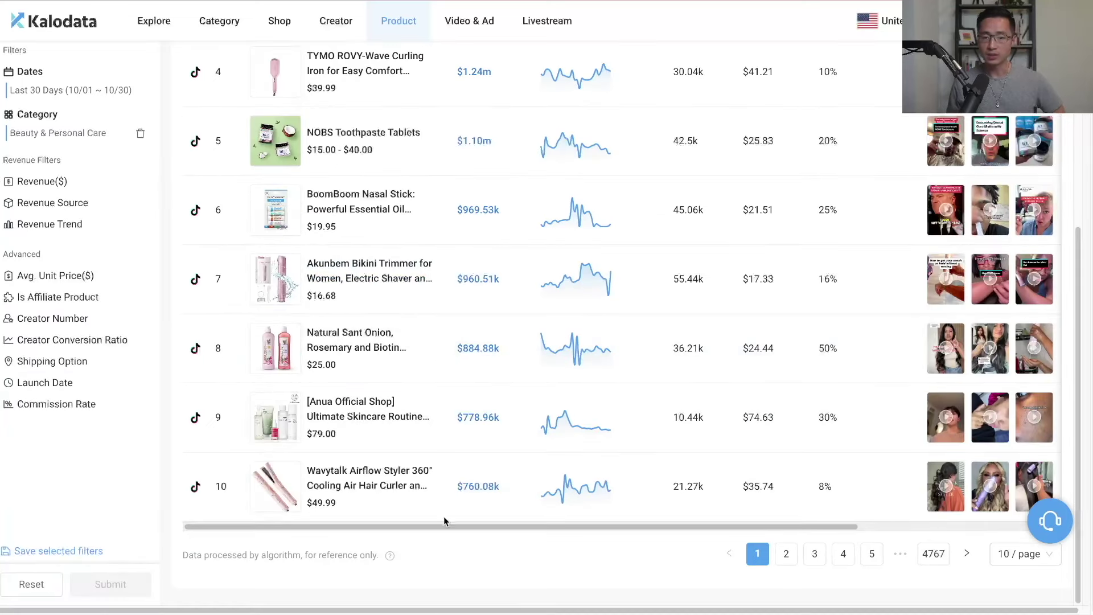
scroll(443, 517, "up", 5)
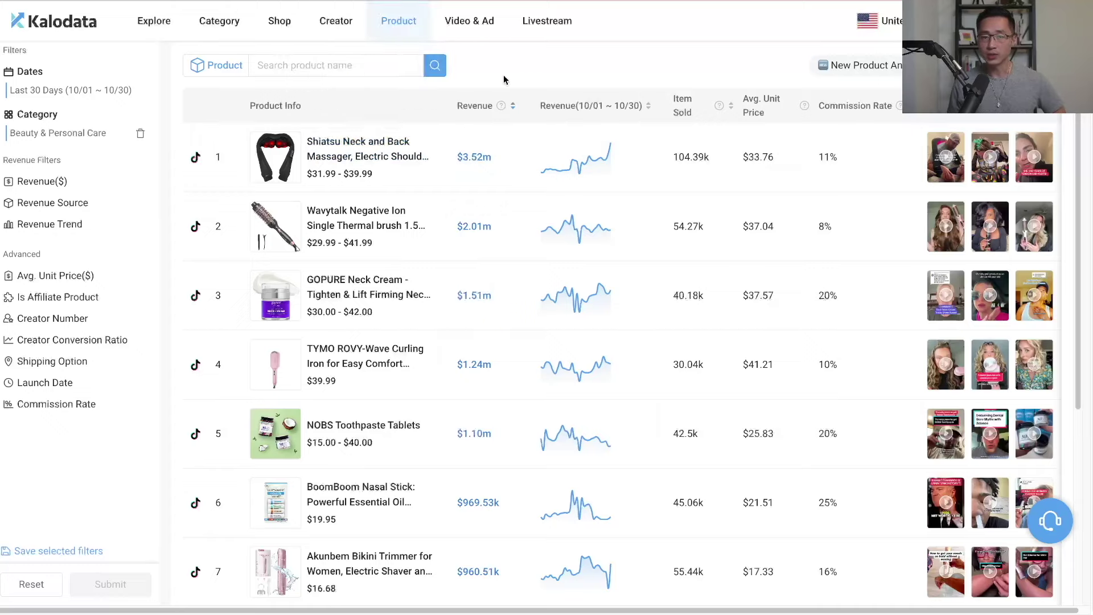
- Open the Shiatsu Neck and Back Massager's details and set Core Metrics to the last 90 days
left_click(348, 157)
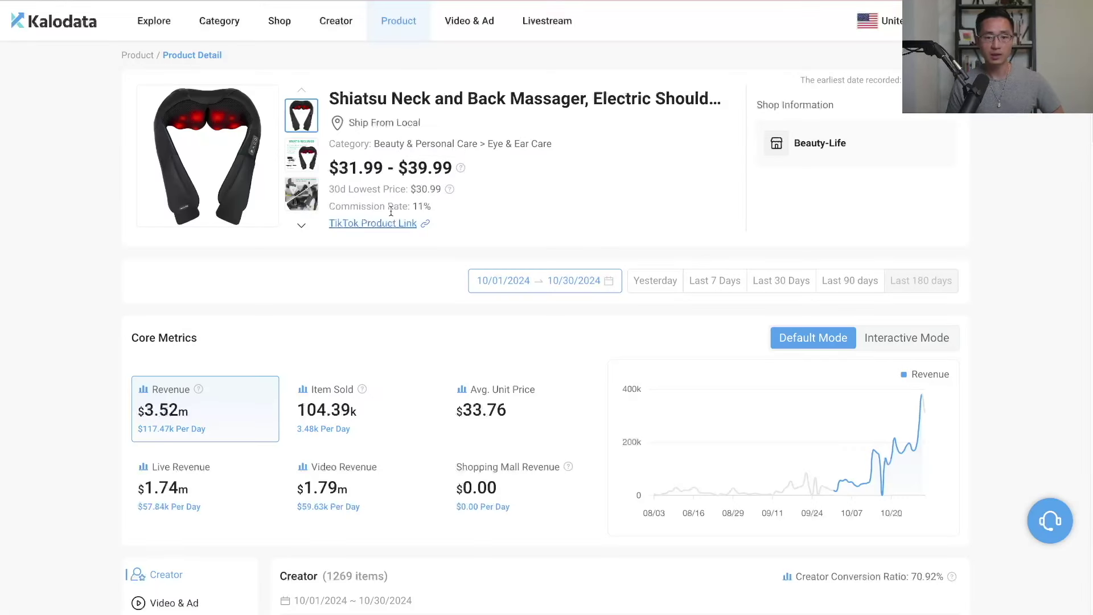
scroll(427, 219, "down", 1)
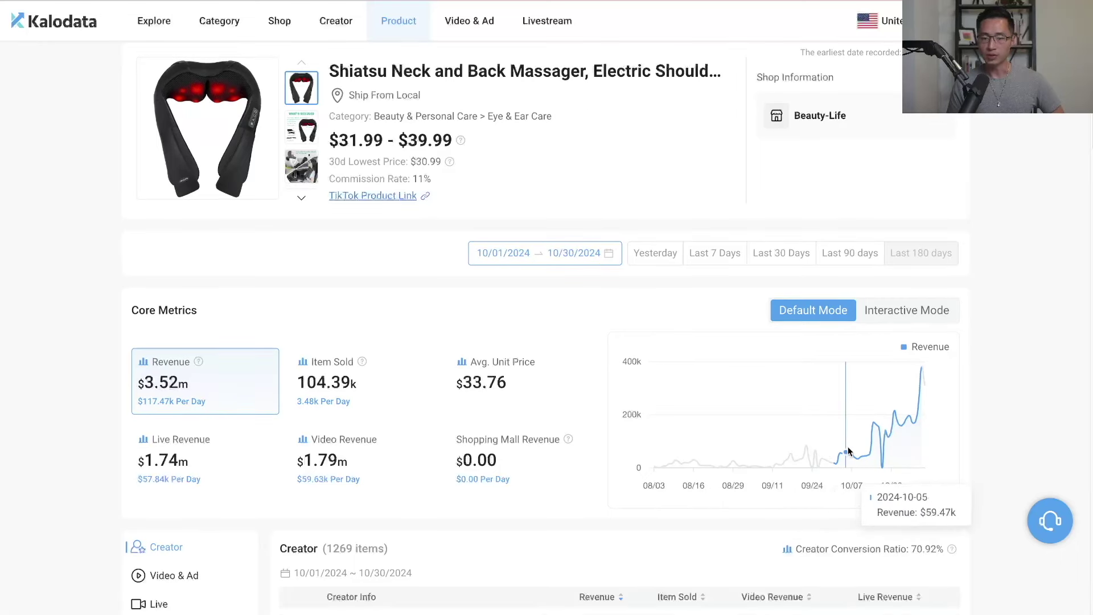
left_click(775, 258)
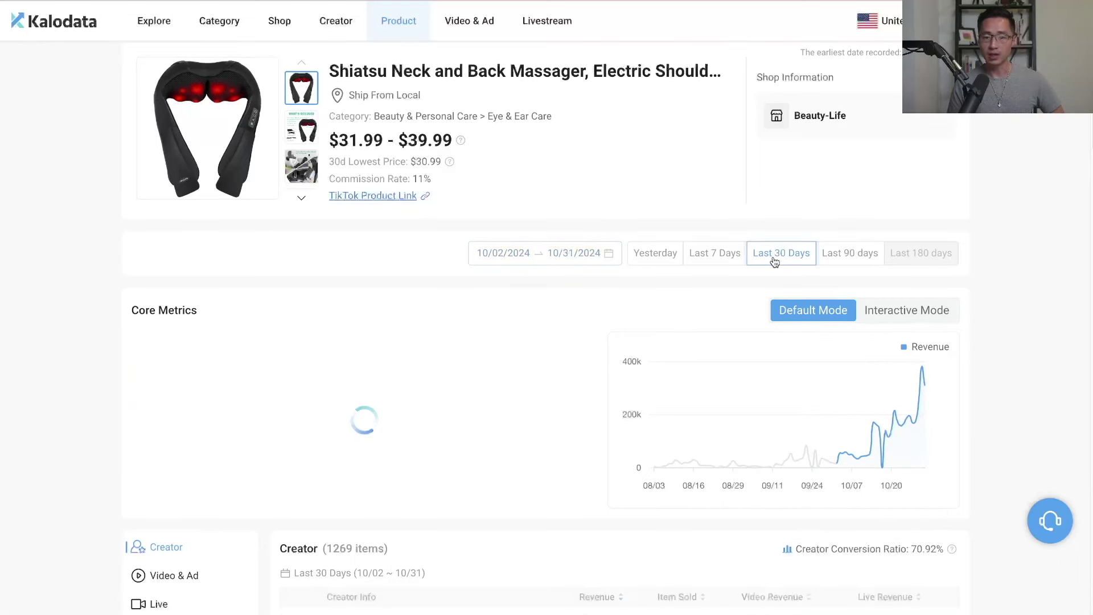
left_click(848, 263)
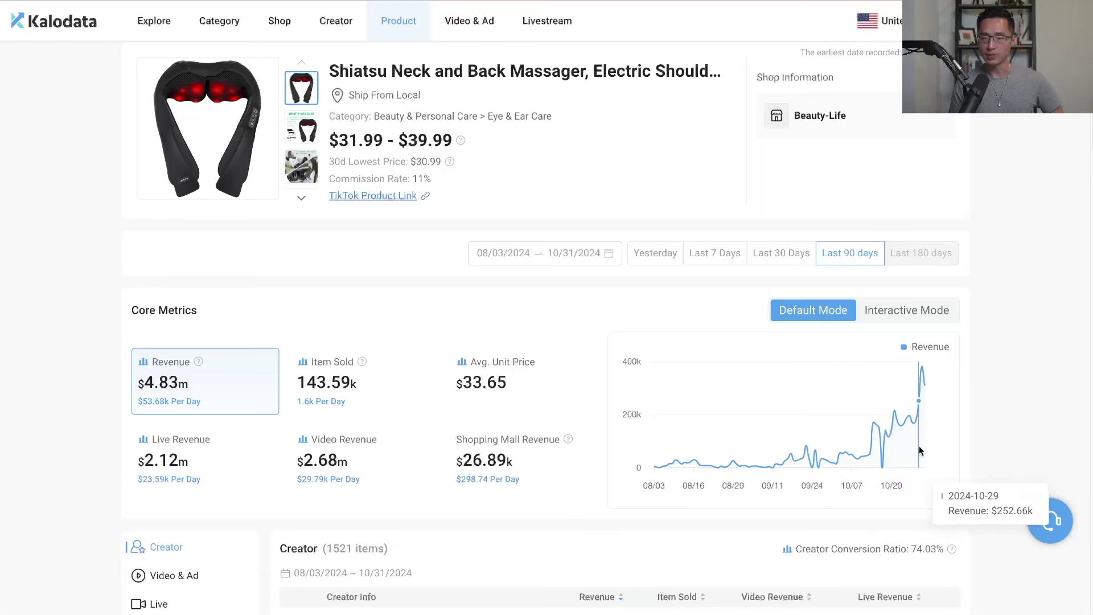
scroll(1030, 386, "down", 2)
scroll(1013, 382, "down", 4)
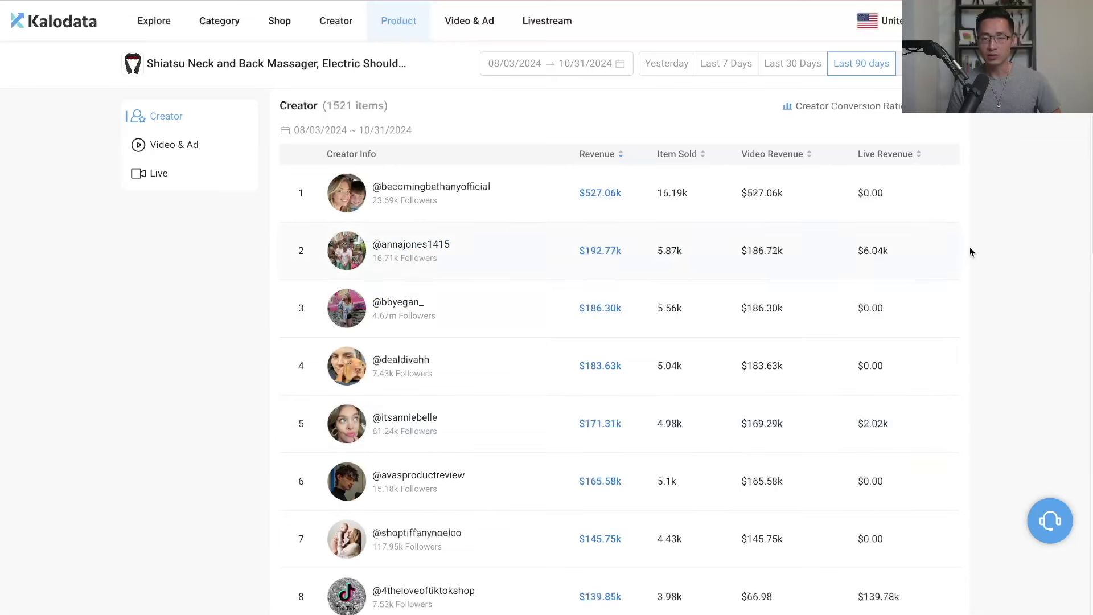
scroll(1001, 346, "down", 10)
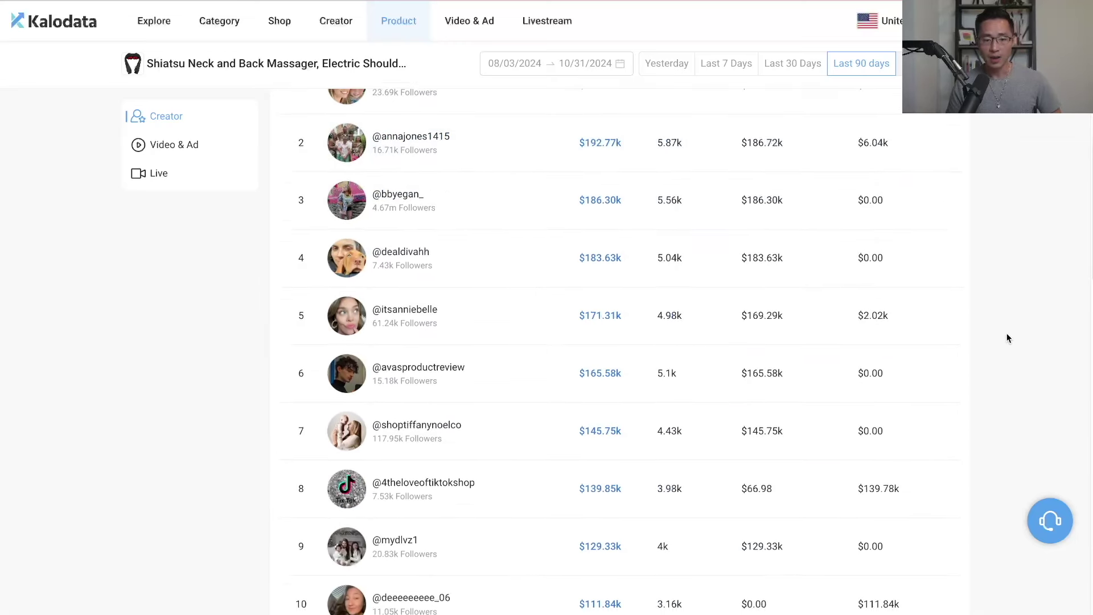
scroll(1007, 338, "down", 2)
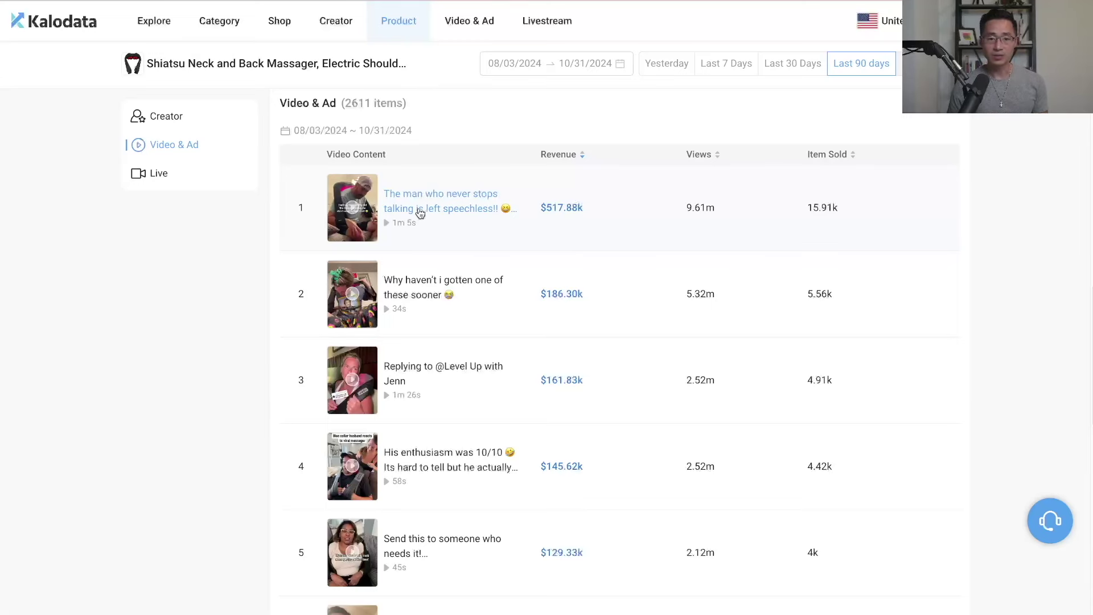
left_click(376, 222)
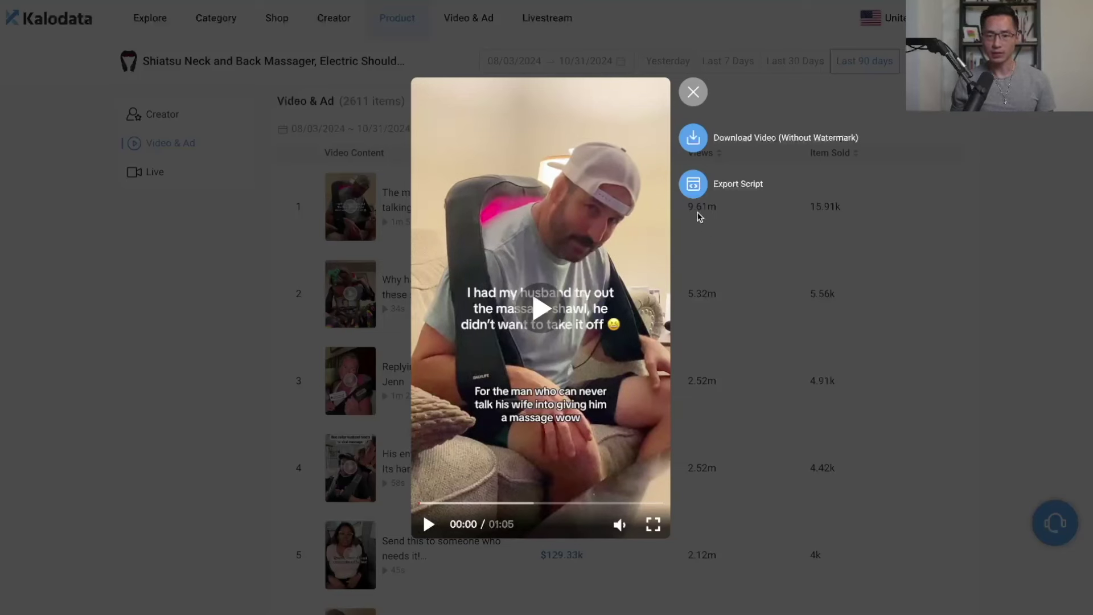
- Export and copy the top video's script, run AI Optimize, then return to the Product ranking
left_click(699, 187)
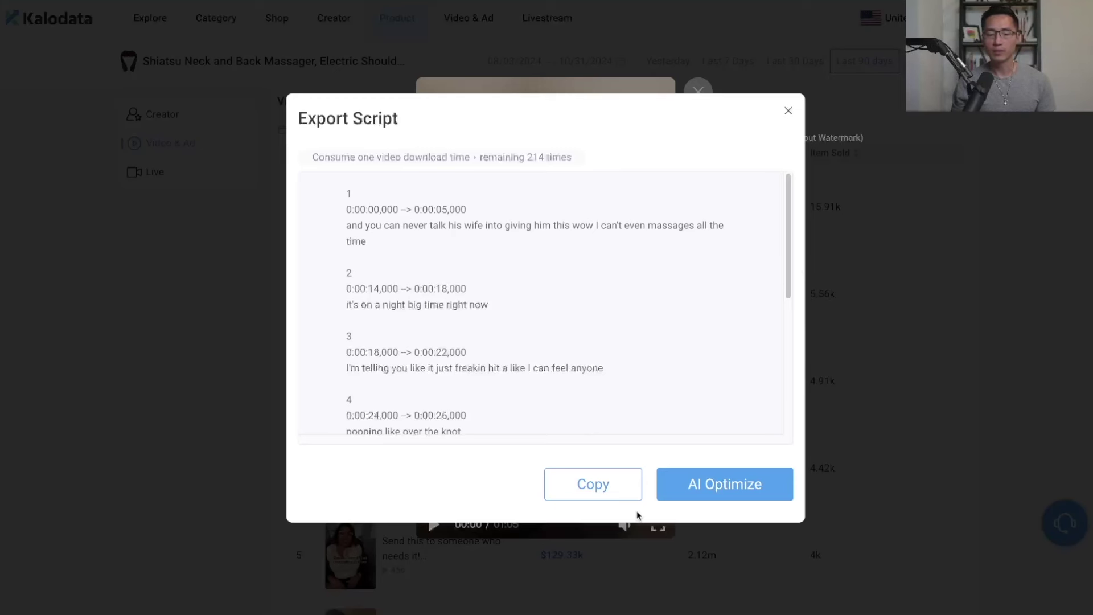
left_click(589, 488)
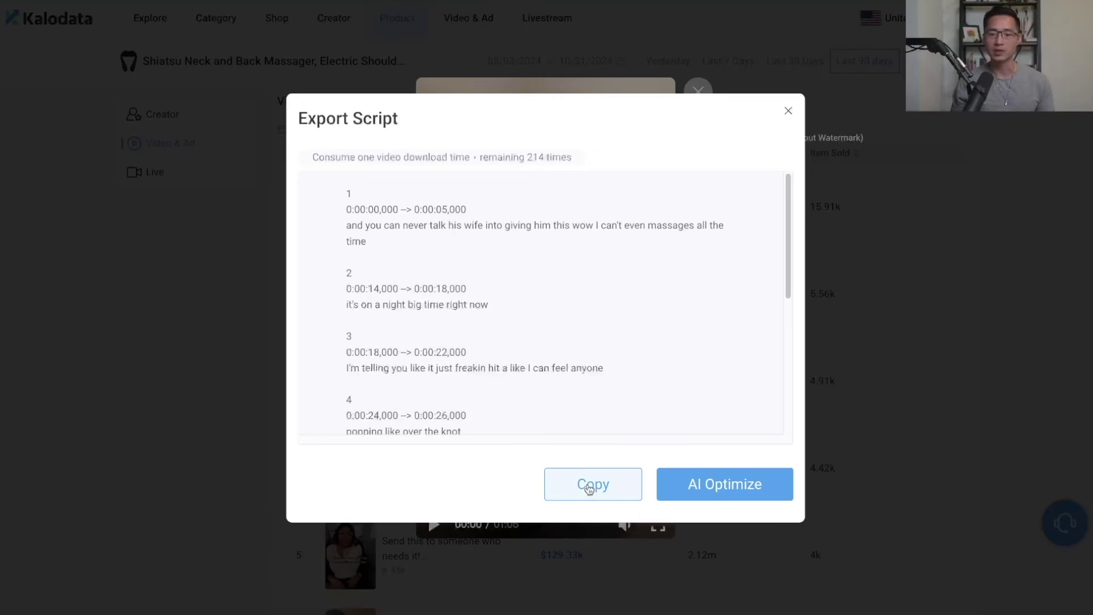
left_click(725, 486)
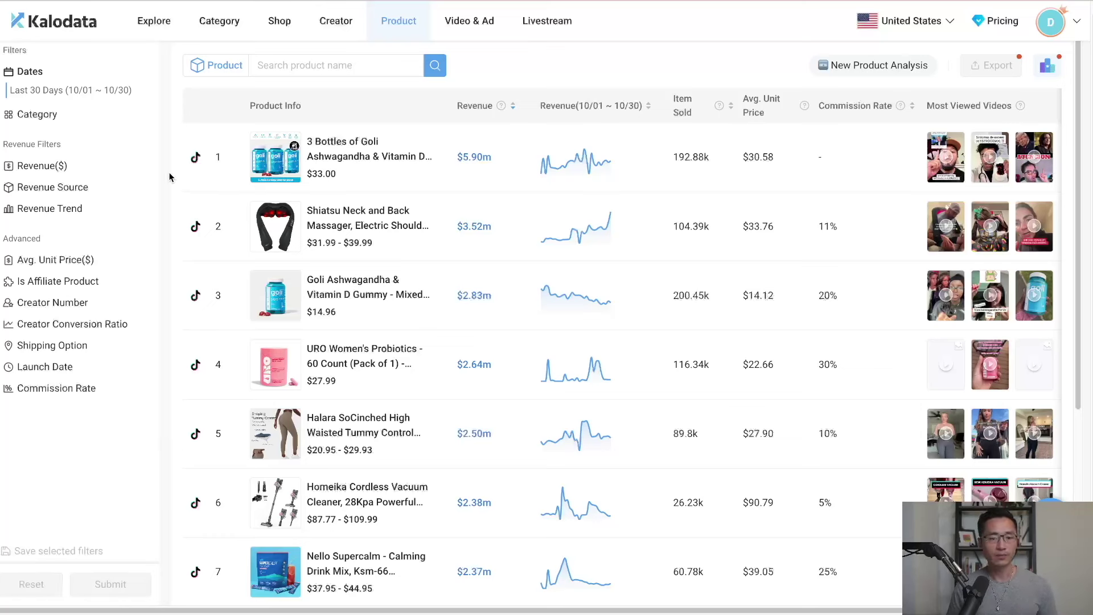
left_click(79, 91)
- Set dates to Last 7 Days, revenue to $1k–10k and revenue trend to Growing
left_click(56, 144)
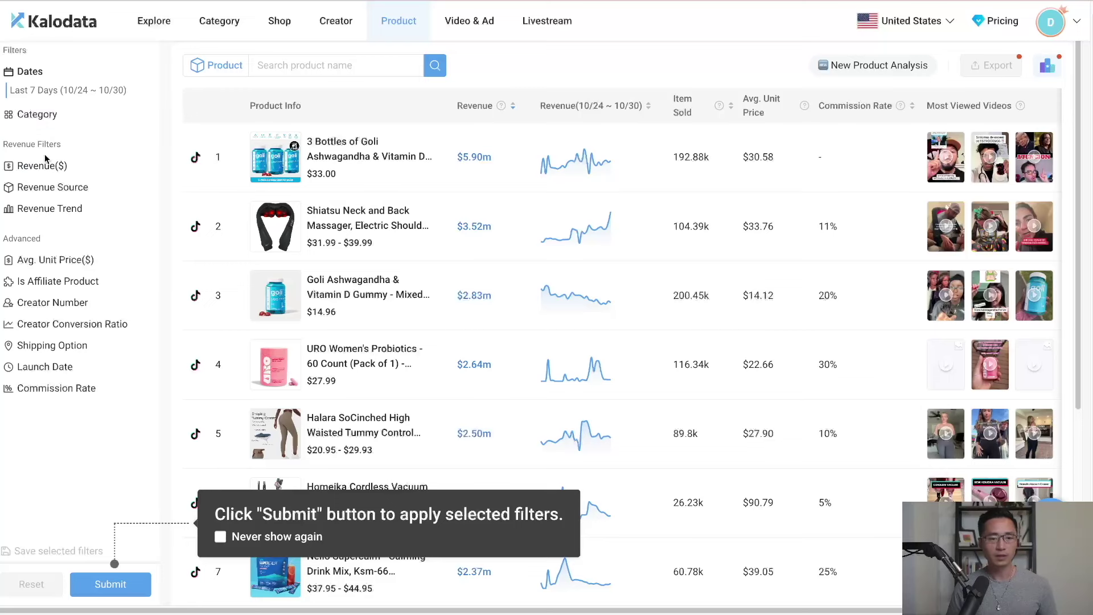
left_click(52, 170)
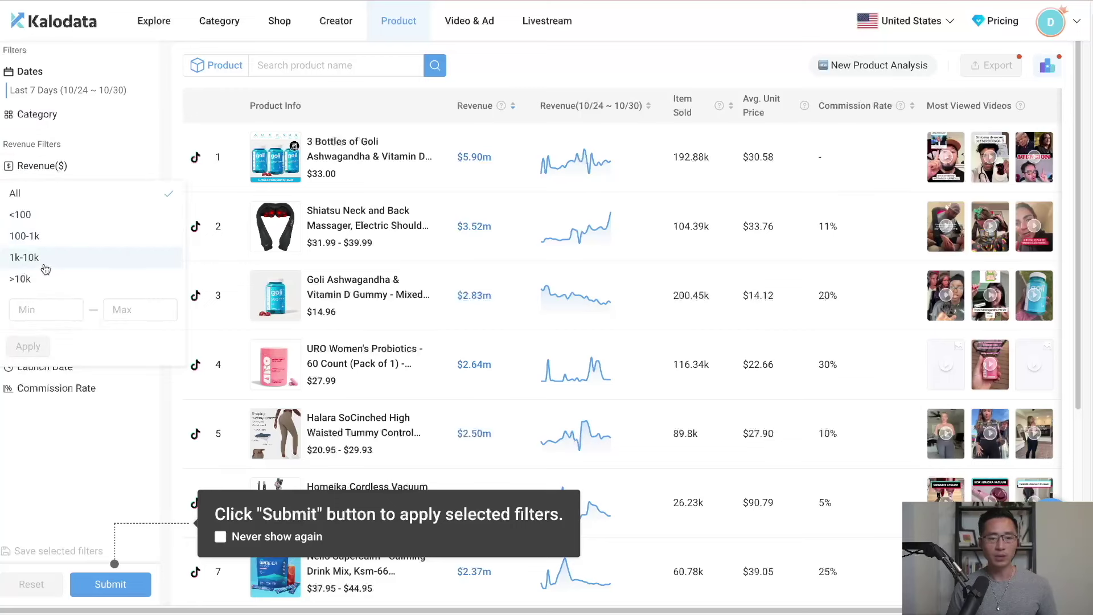
left_click(47, 262)
left_click(31, 238)
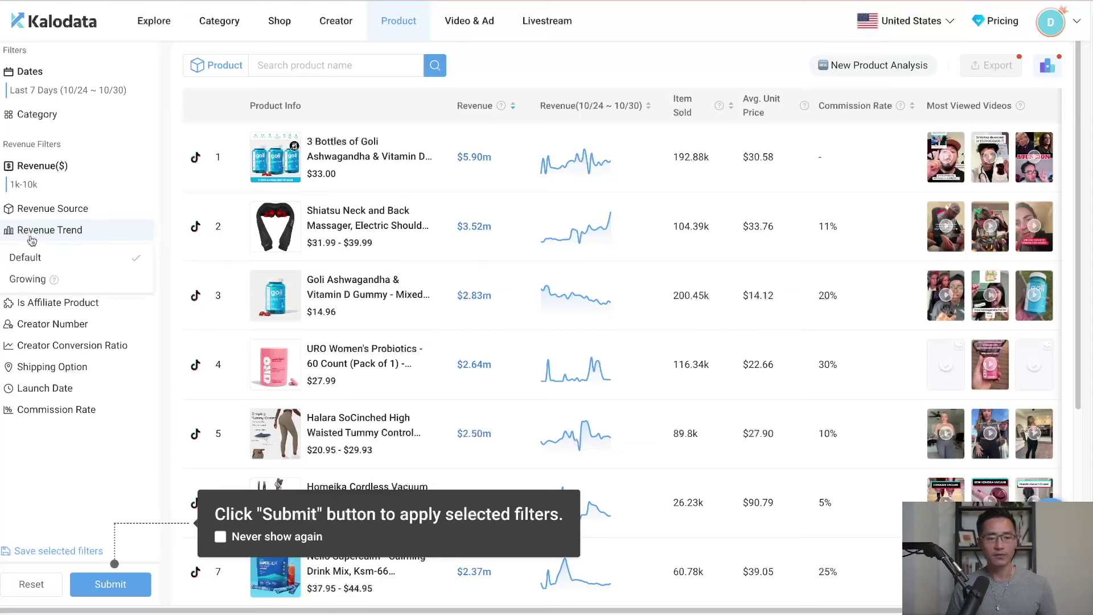
left_click(32, 285)
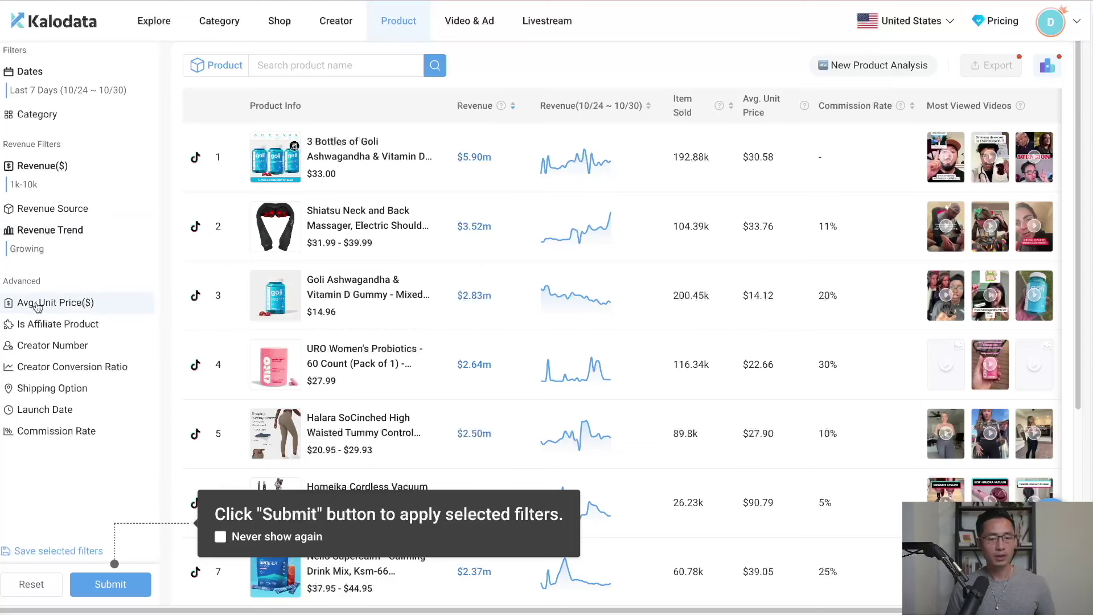
- Limit average unit price to $20–75 and submit all the ranking filters
left_click(66, 304)
left_click(63, 447)
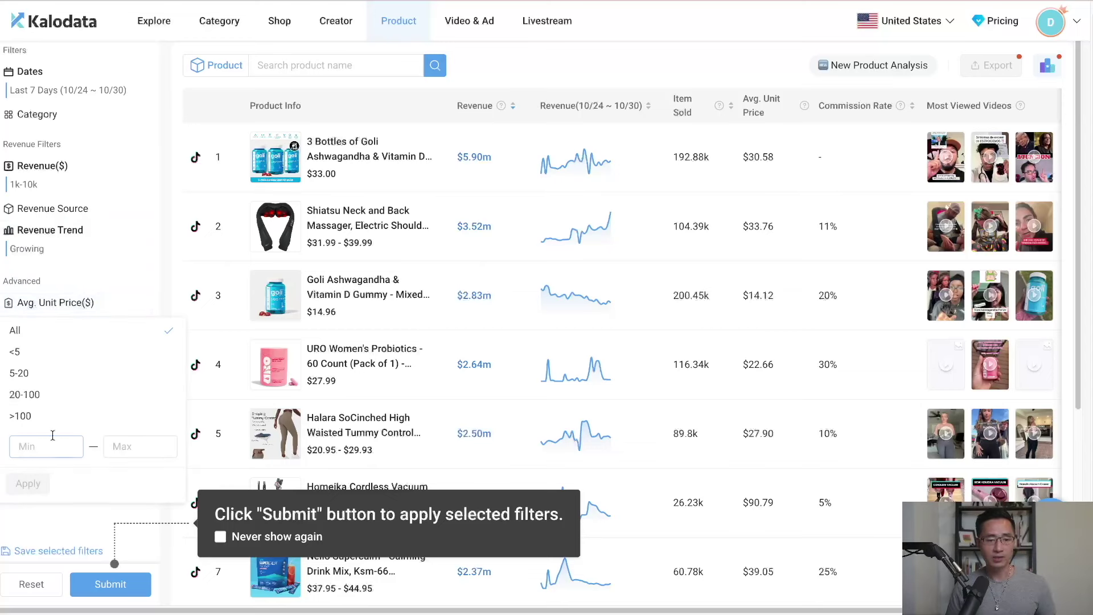
type("20")
left_click(123, 446)
type("75")
left_click(39, 481)
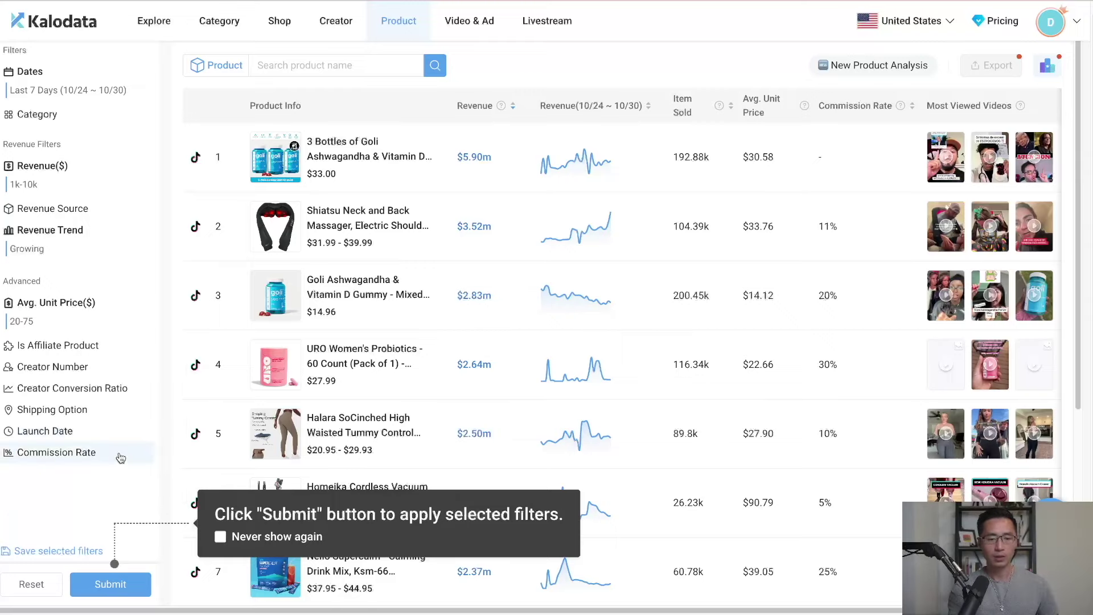
left_click(116, 585)
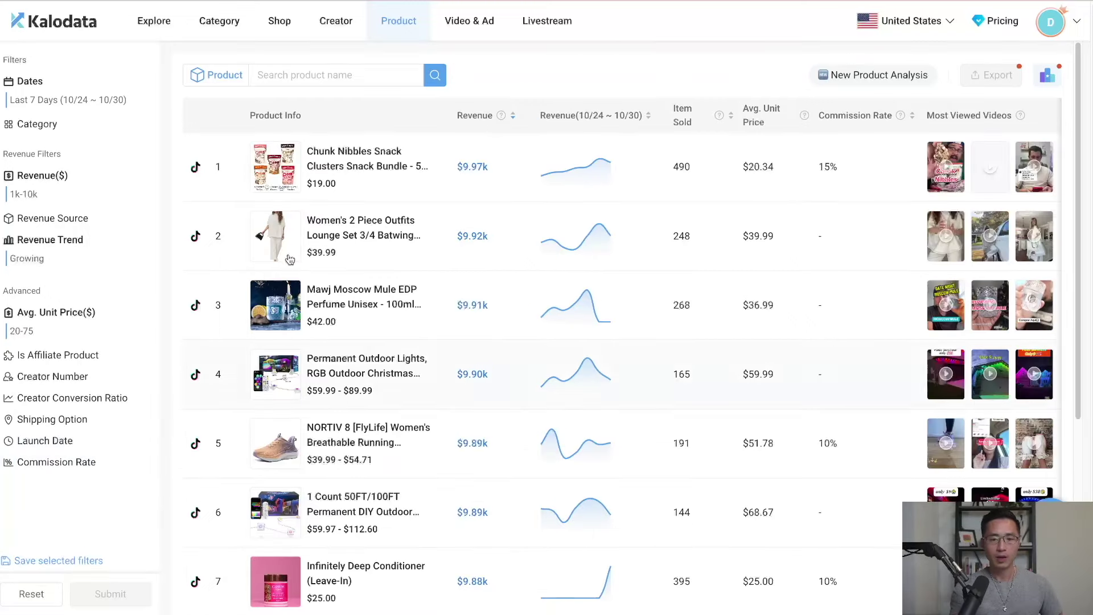
scroll(535, 227, "down", 4)
scroll(535, 227, "down", 1)
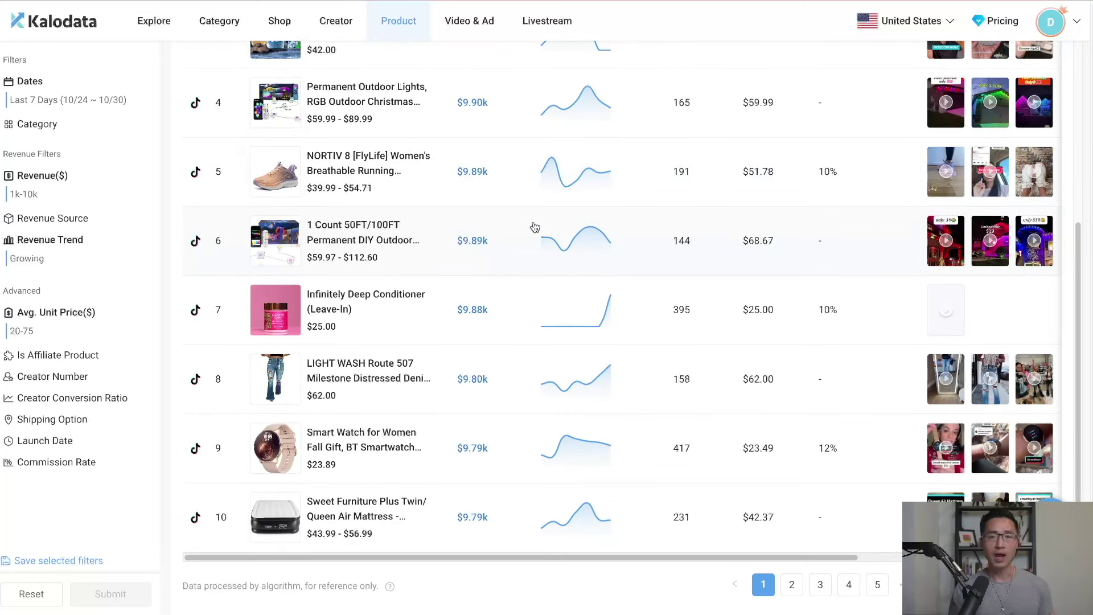
scroll(537, 220, "down", 1)
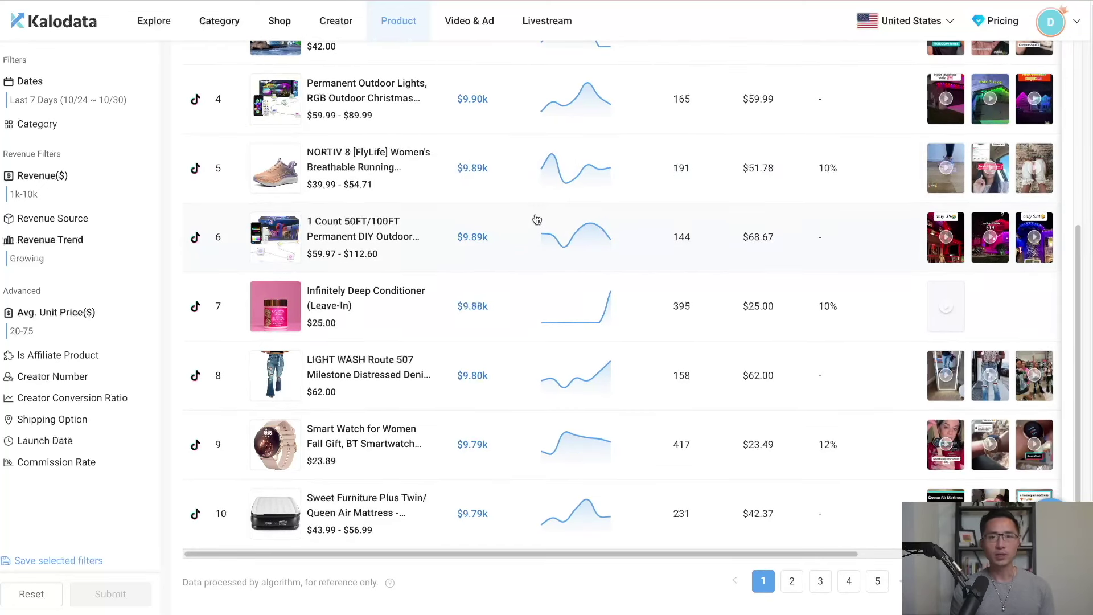
scroll(536, 219, "down", 1)
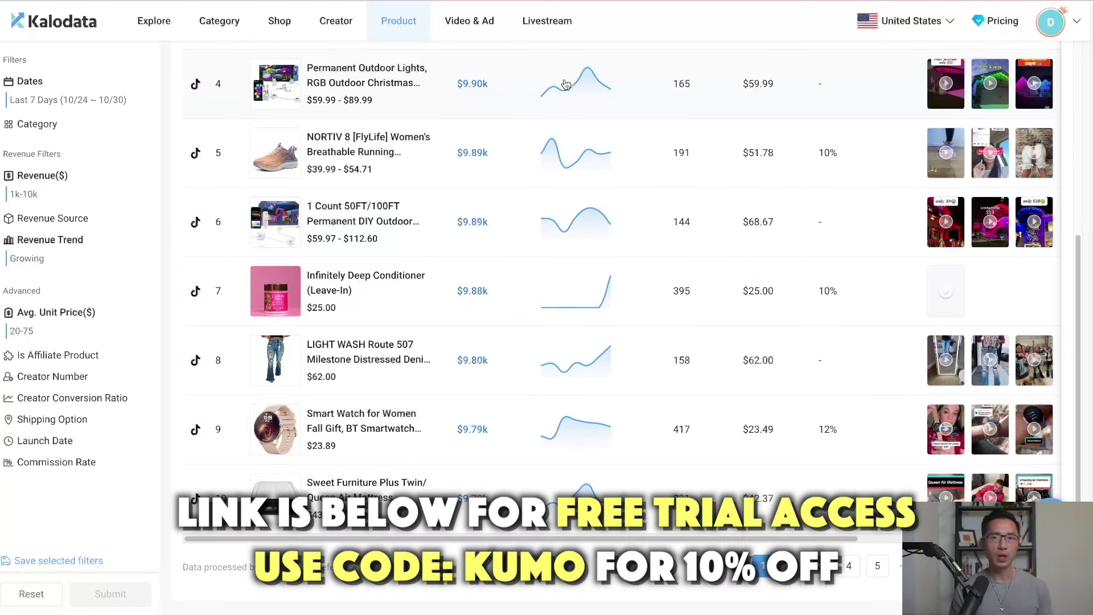